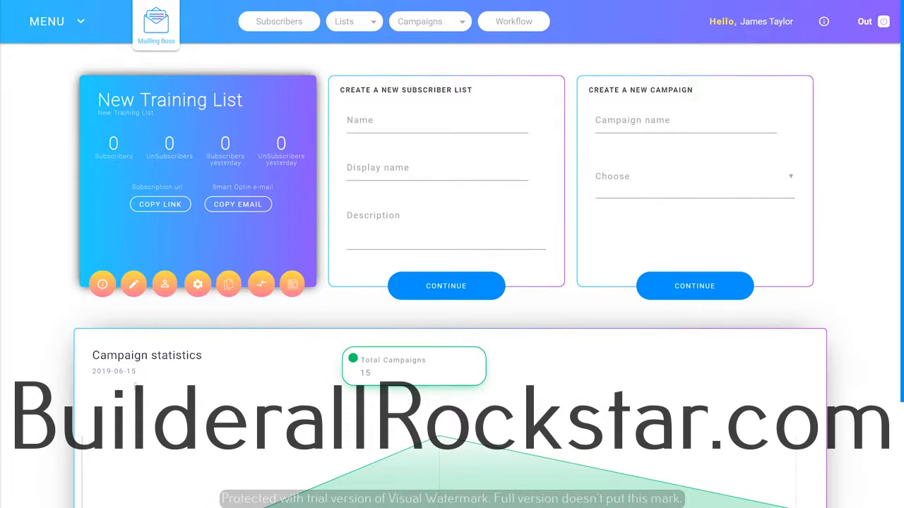
# Start a new campaign from the regular email campaigns and name it "New Campaign"
pyautogui.click(439, 21)
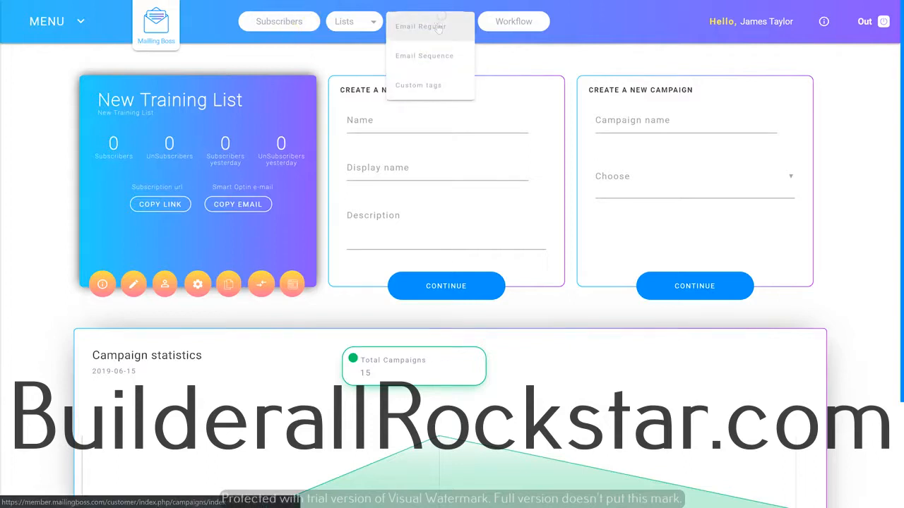
pyautogui.click(435, 28)
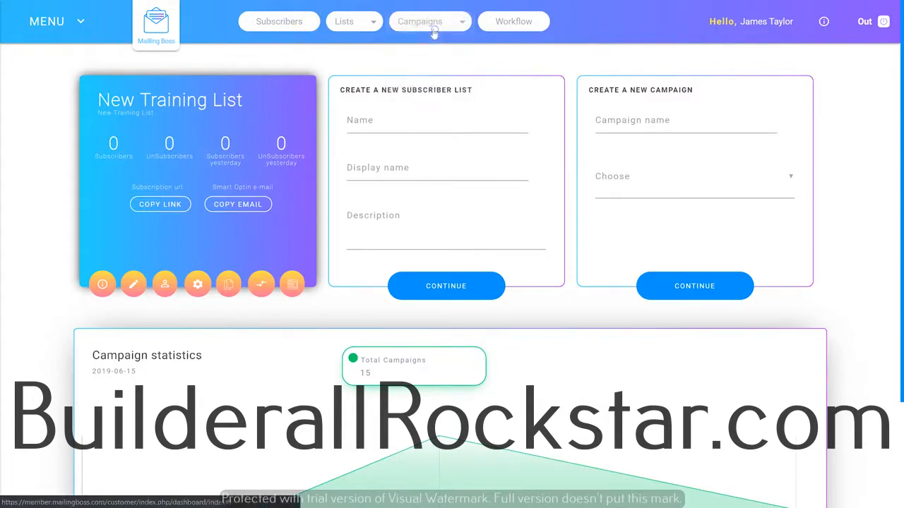
pyautogui.click(720, 92)
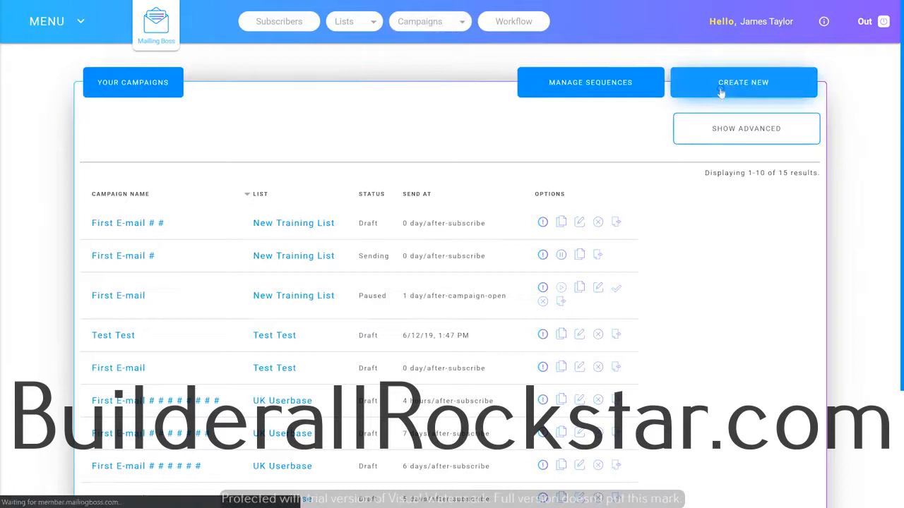
pyautogui.click(250, 193)
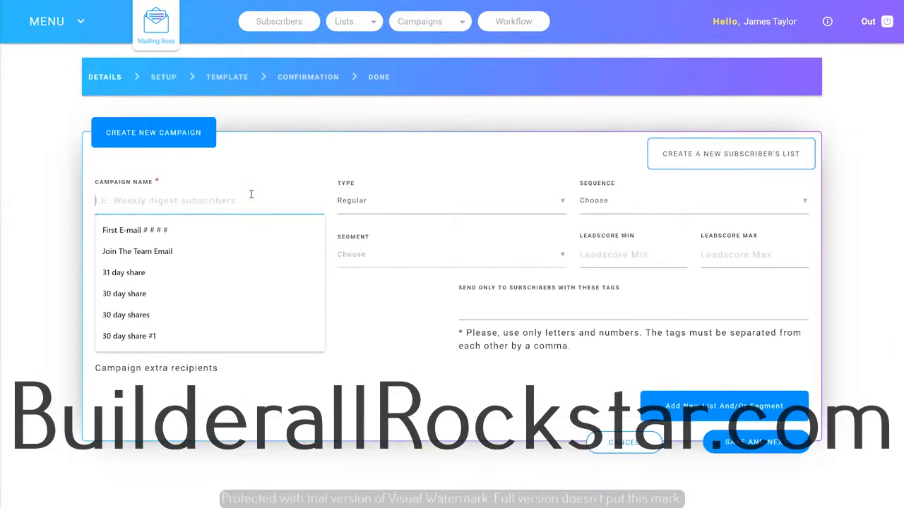
pyautogui.write('New Campaign')
# Assign the campaign to New Training List and proceed to the campaign setup
pyautogui.click(586, 206)
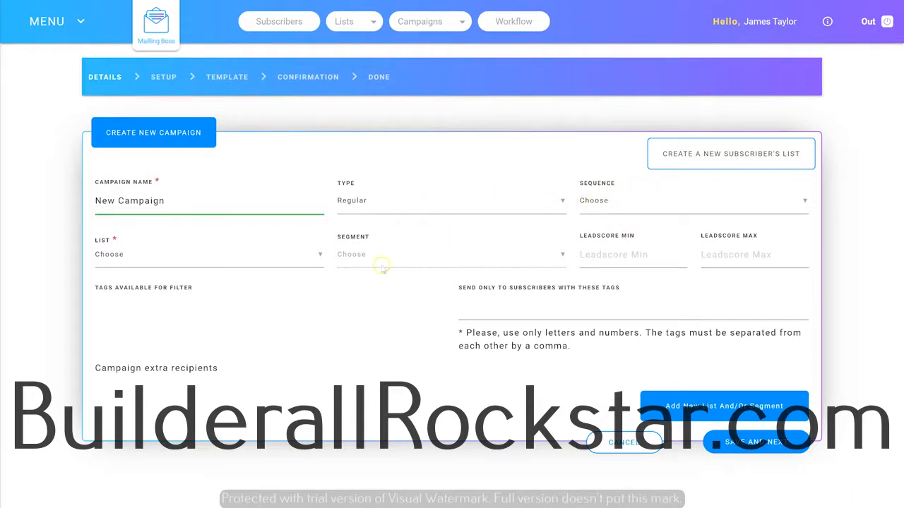
pyautogui.click(215, 259)
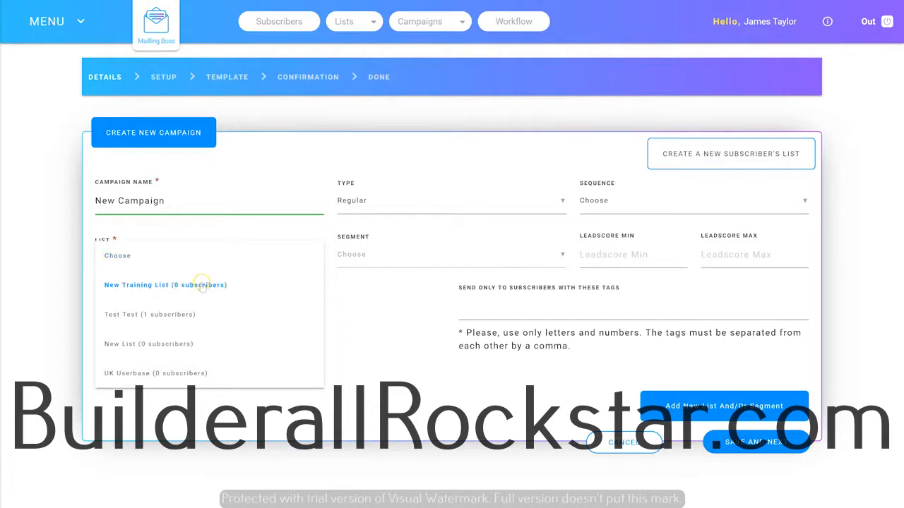
pyautogui.click(198, 285)
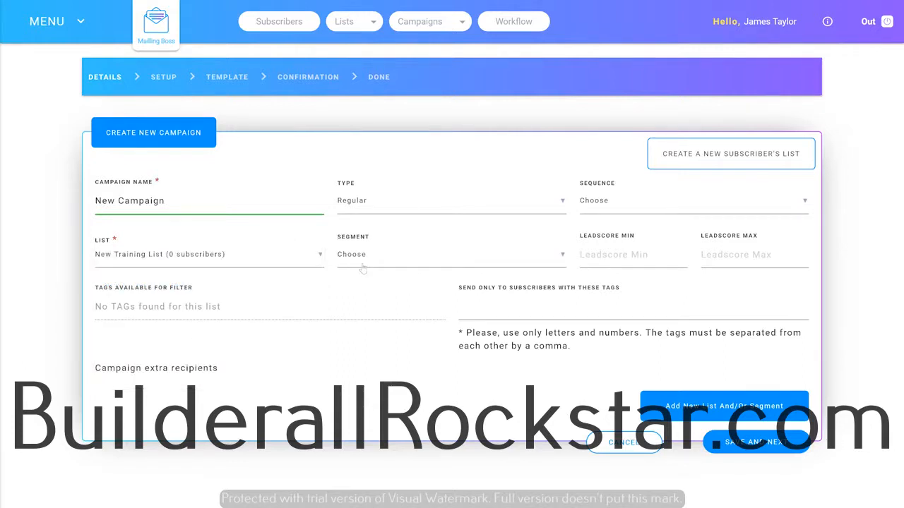
pyautogui.click(362, 268)
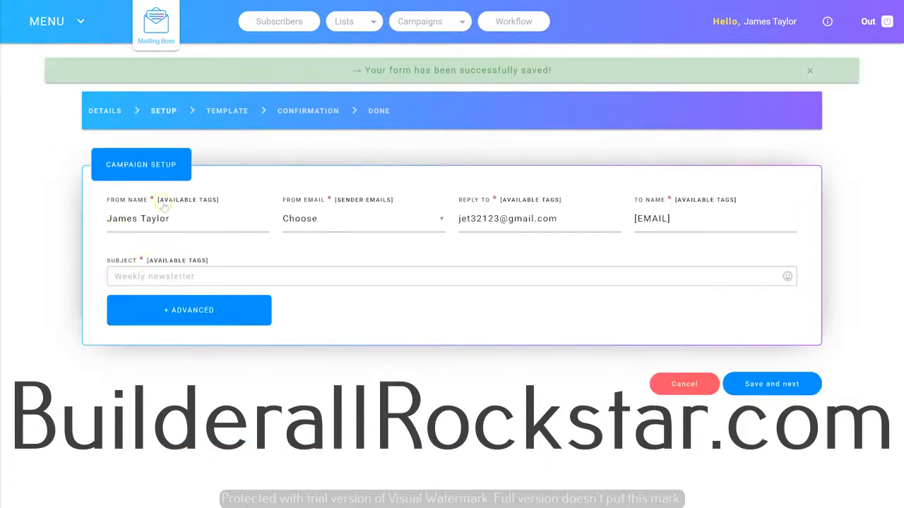
# Choose the verified sender address as the From email and set the To name to the [FNAME] tag
pyautogui.moveTo(162, 218)
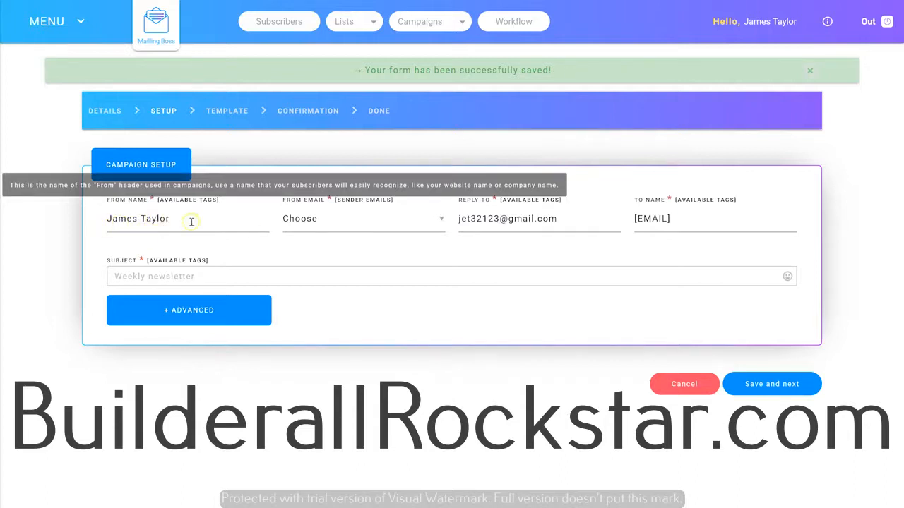
pyautogui.click(323, 221)
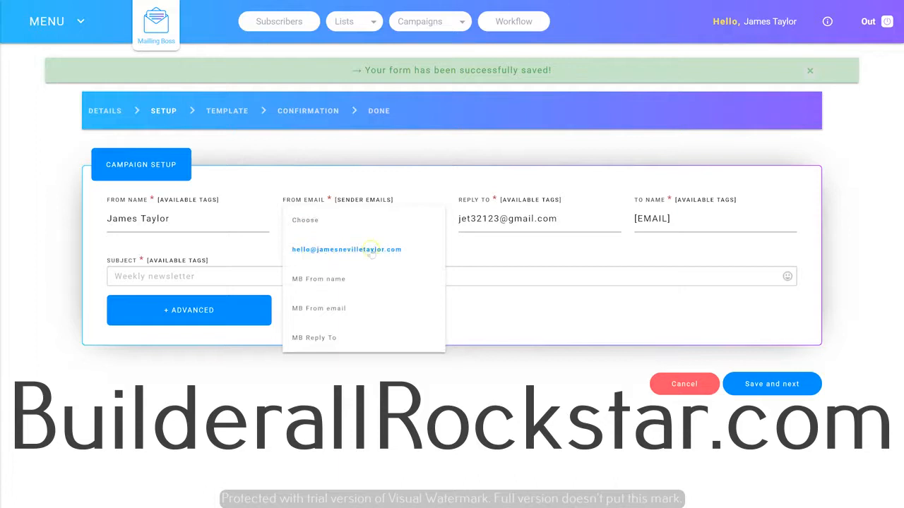
pyautogui.click(353, 251)
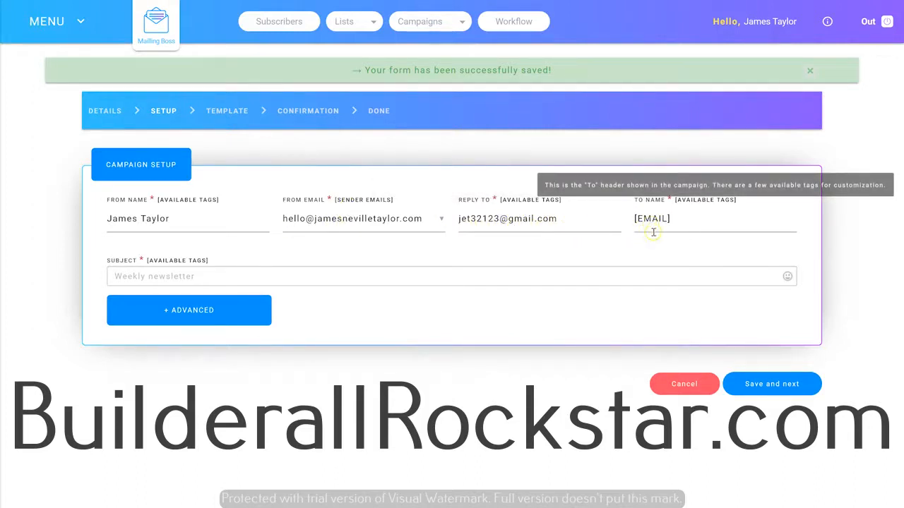
pyautogui.click(698, 200)
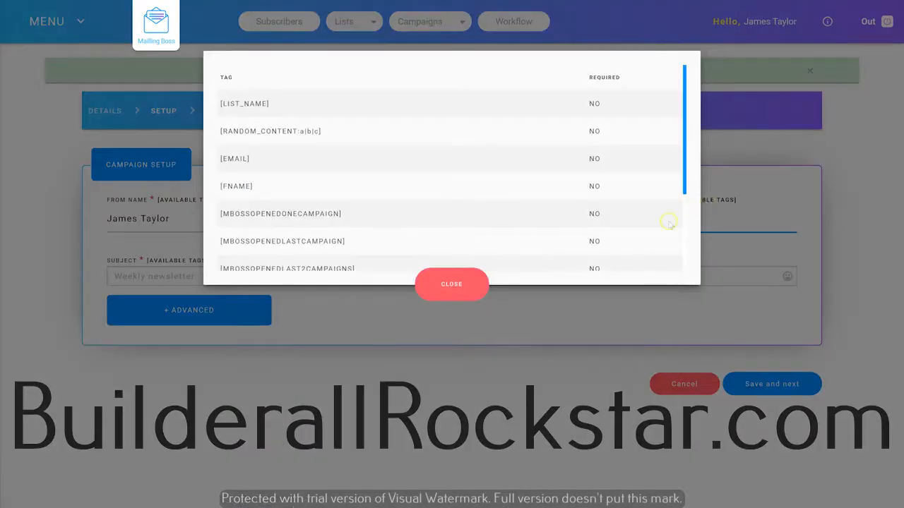
pyautogui.click(240, 186)
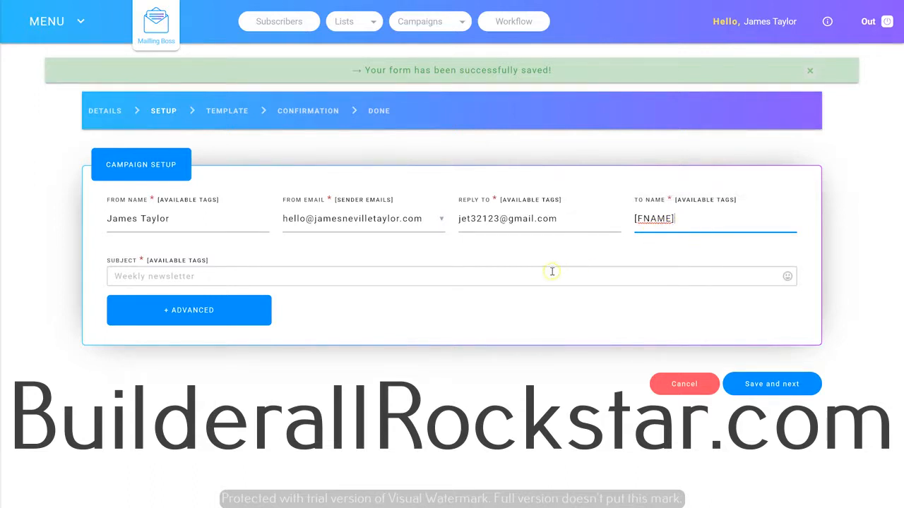
# Write a subject line beginning with "H", insert the [FNAME] tag, and save the campaign setup
pyautogui.click(175, 261)
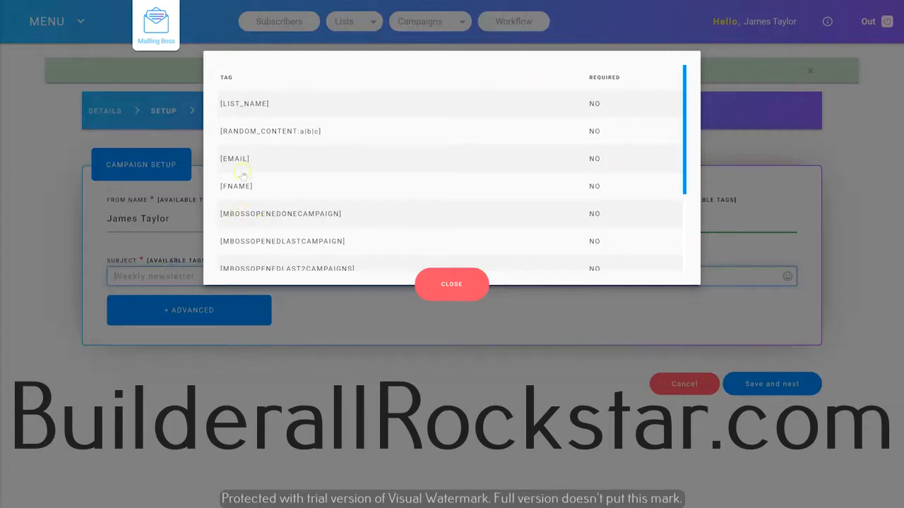
pyautogui.click(464, 279)
pyautogui.click(187, 241)
pyautogui.write('Hello')
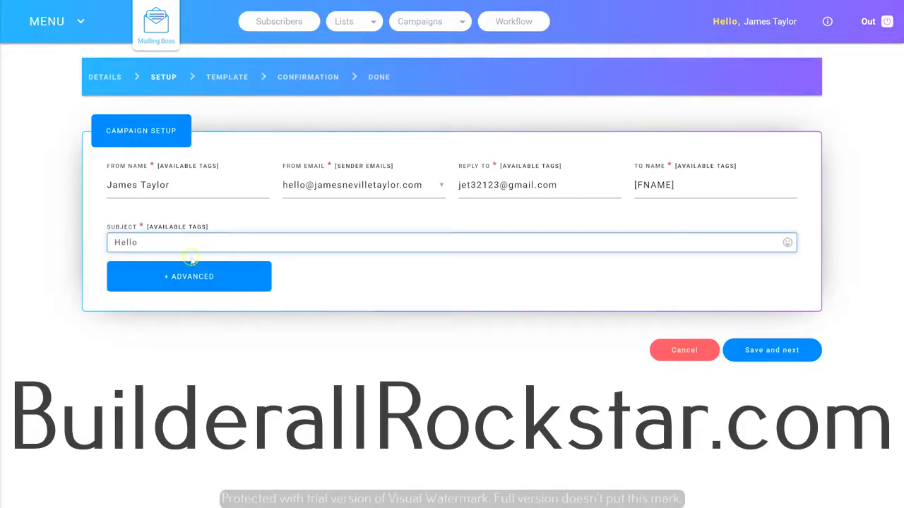
pyautogui.click(178, 227)
pyautogui.click(237, 186)
pyautogui.click(149, 280)
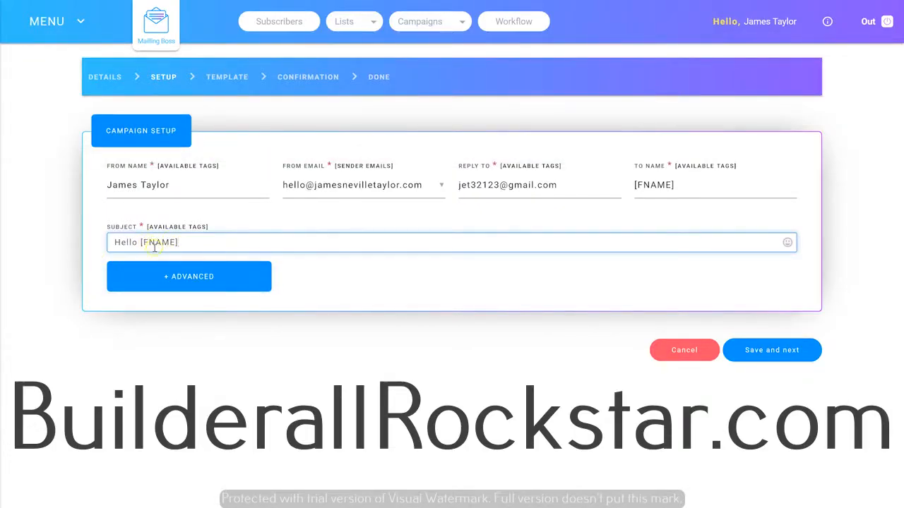
pyautogui.click(776, 357)
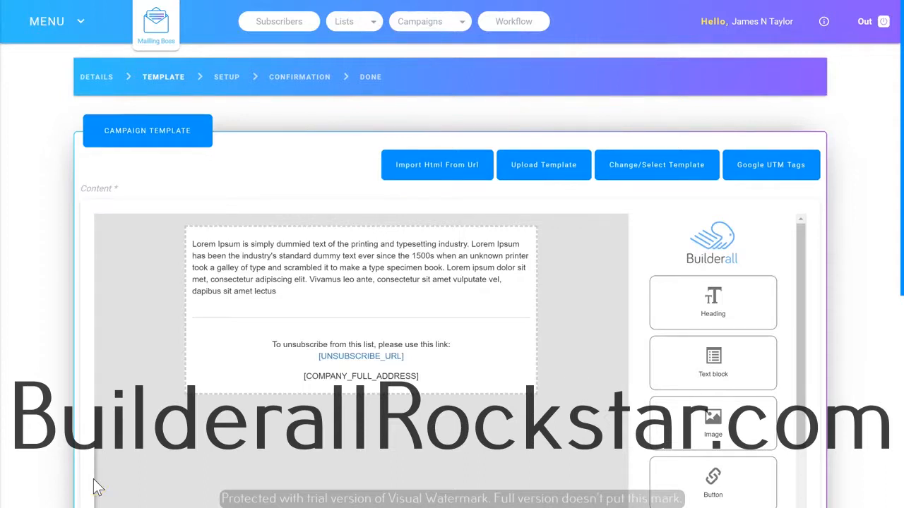
# Add a two-image block below the introductory paragraph and a two-text block beneath it, above the unsubscribe footer
pyautogui.moveTo(304, 328)
pyautogui.scroll(-2, 712, 328)
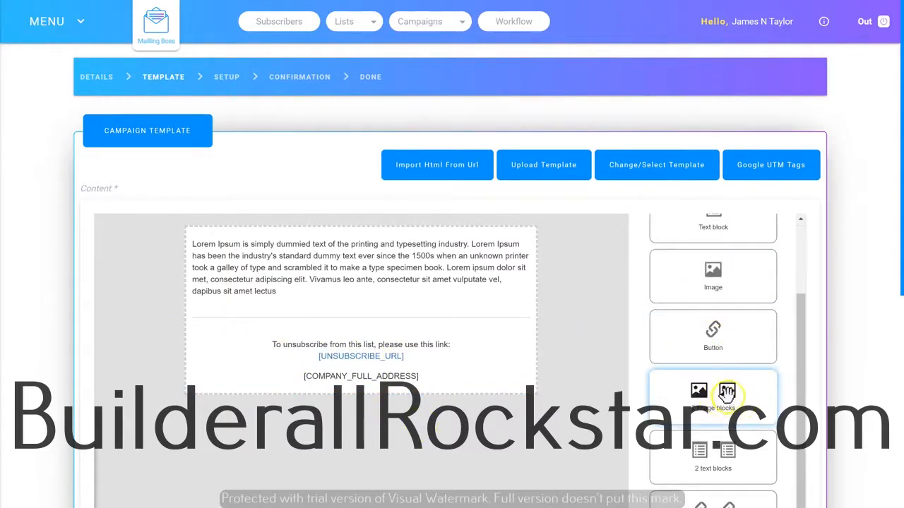
pyautogui.moveTo(726, 393); pyautogui.dragTo(268, 338)
pyautogui.scroll(-2, 729, 399)
pyautogui.moveTo(728, 370); pyautogui.dragTo(325, 424)
pyautogui.scroll(-5, 712, 297)
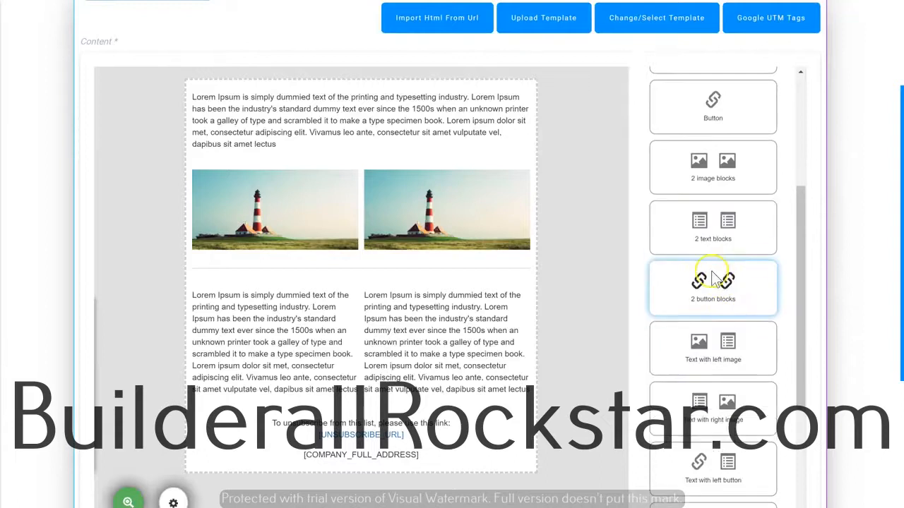
# Open the first text column and the introductory paragraph for inline editing to examine the text formatting options
pyautogui.doubleClick(267, 337)
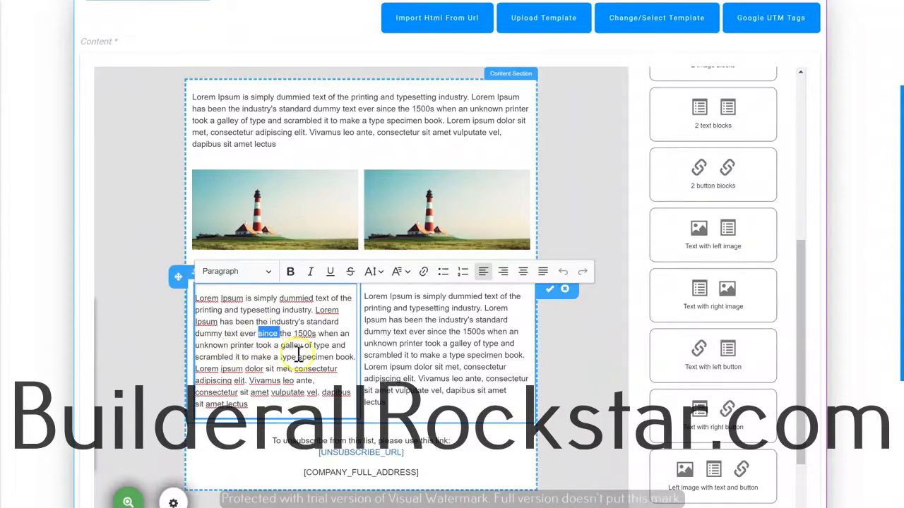
pyautogui.click(523, 113)
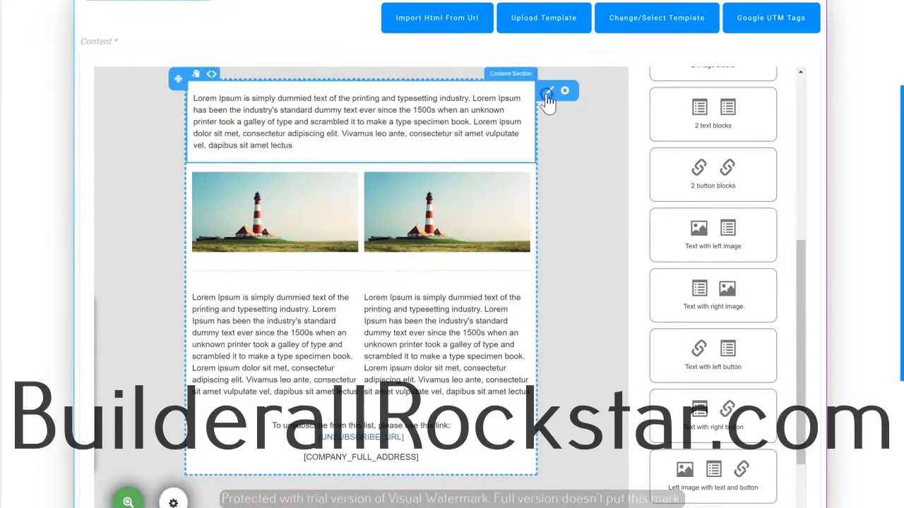
pyautogui.doubleClick(420, 133)
pyautogui.scroll(1, 420, 141)
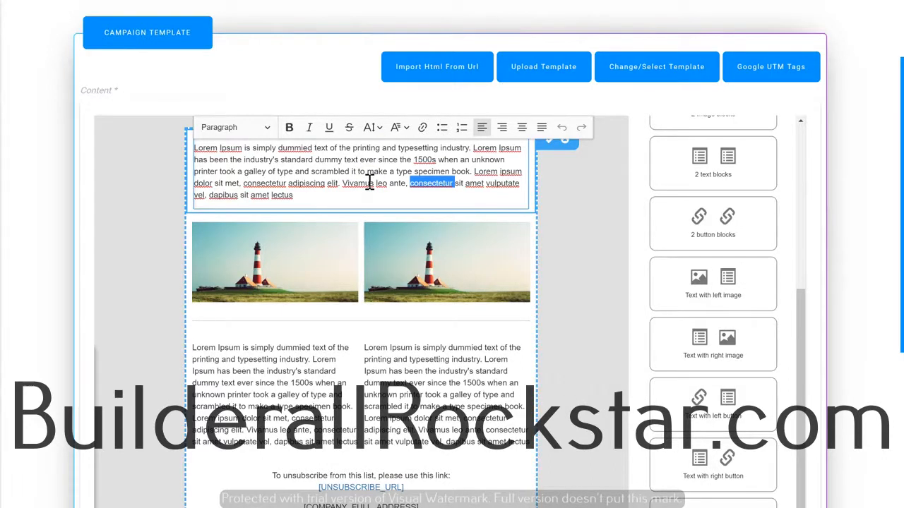
pyautogui.scroll(1, 585, 444)
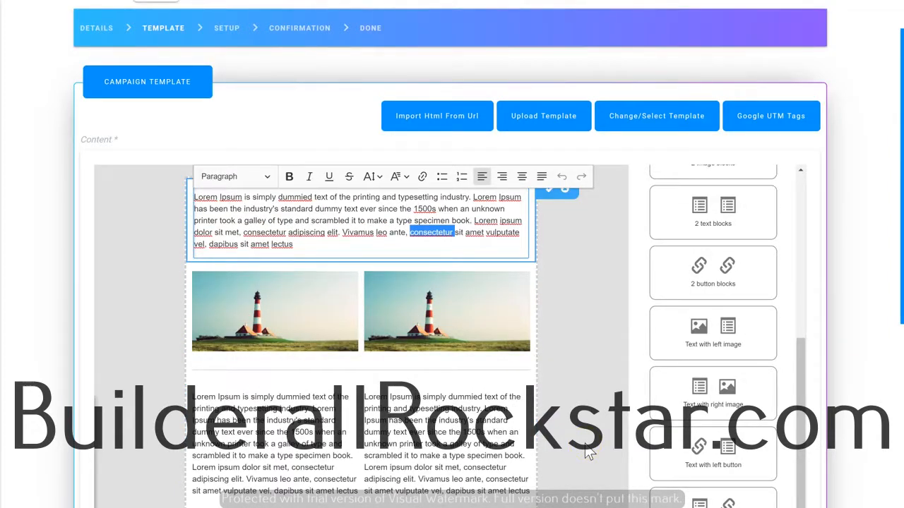
# Move the two-image block below the two text columns
pyautogui.moveTo(214, 241)
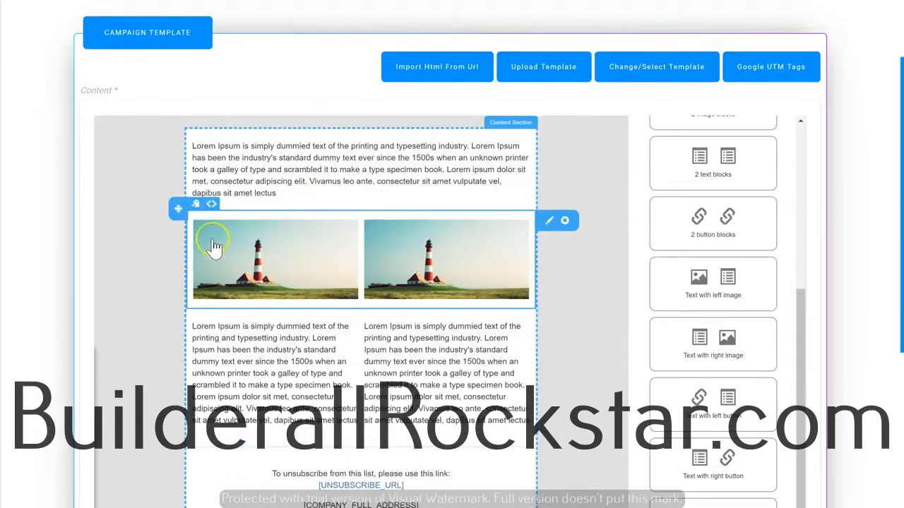
pyautogui.moveTo(187, 213); pyautogui.dragTo(257, 353)
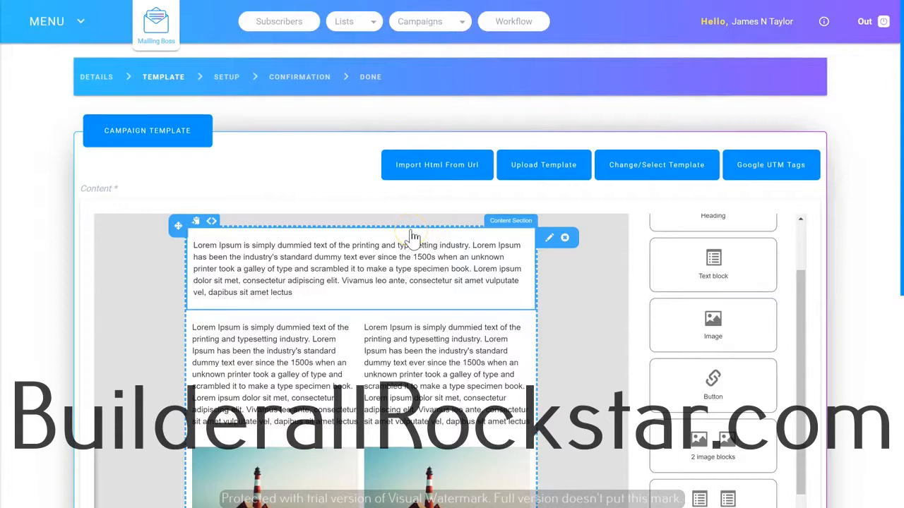
# Preview the email layout and close the preview
pyautogui.scroll(-5, 726, 198)
pyautogui.scroll(-2, 322, 285)
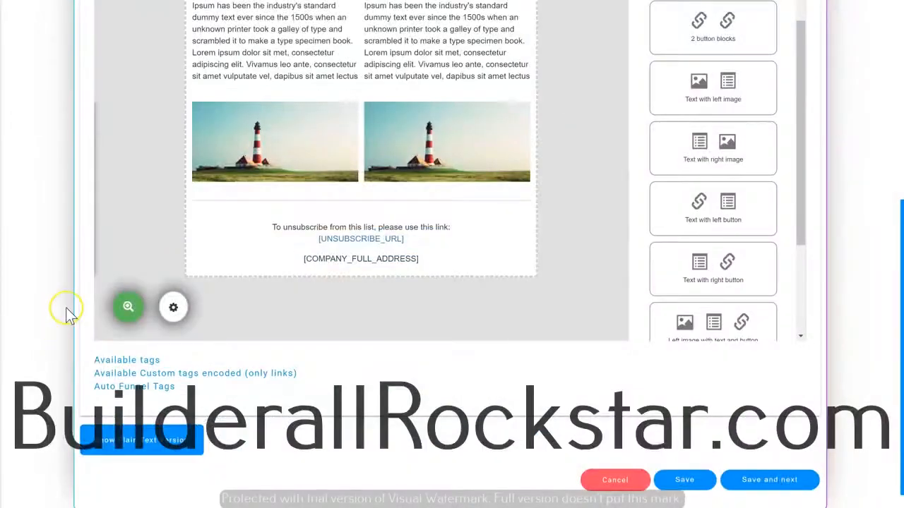
pyautogui.scroll(-1, 124, 318)
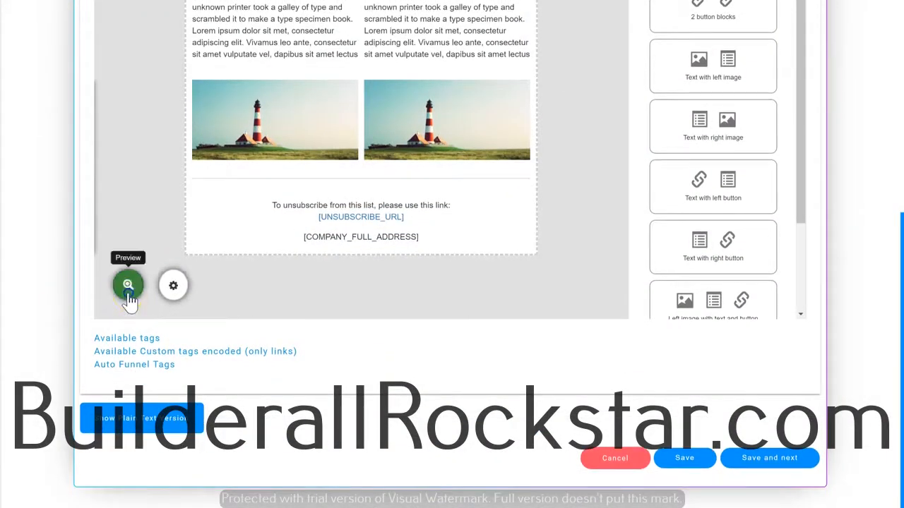
pyautogui.click(128, 290)
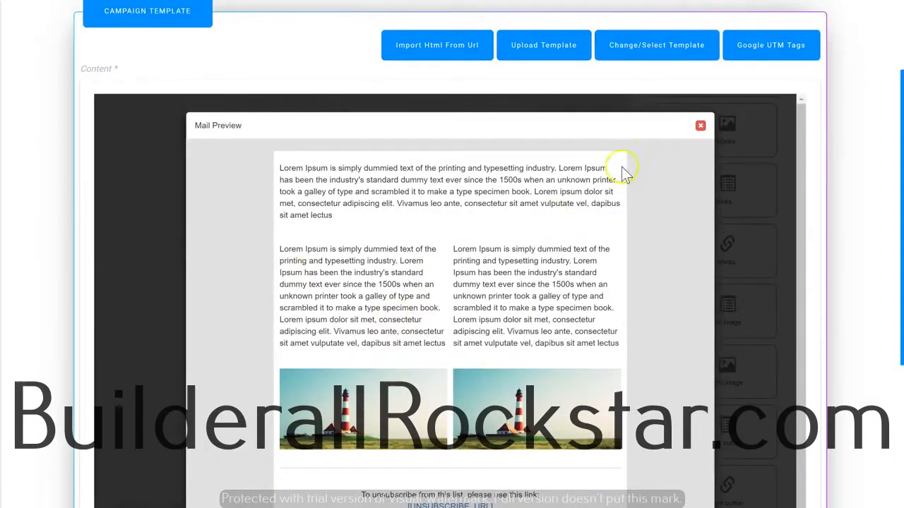
pyautogui.click(700, 125)
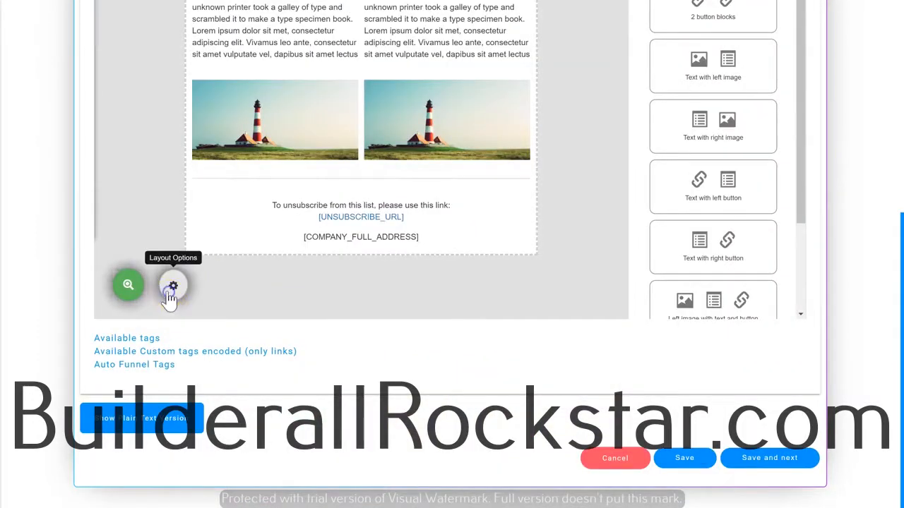
# In the layout options, set the layout background colour to dark brown #5e2d2d
pyautogui.click(173, 287)
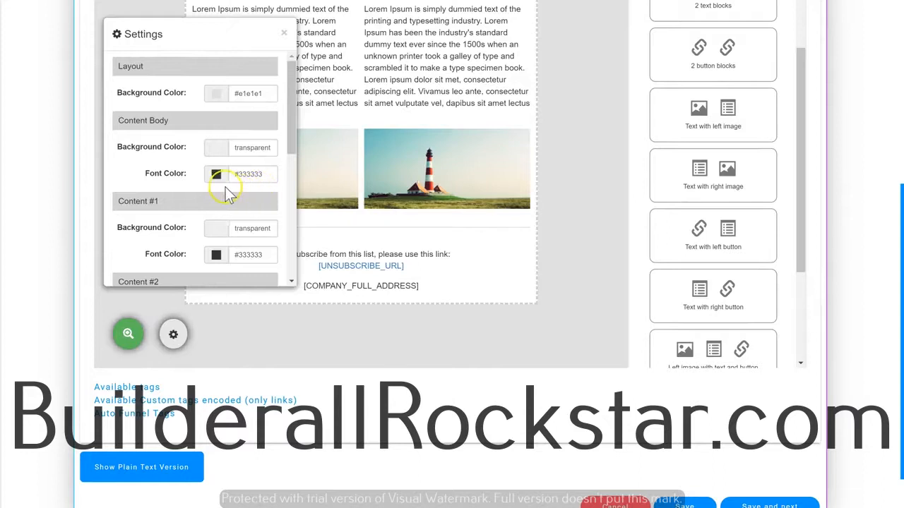
pyautogui.click(216, 93)
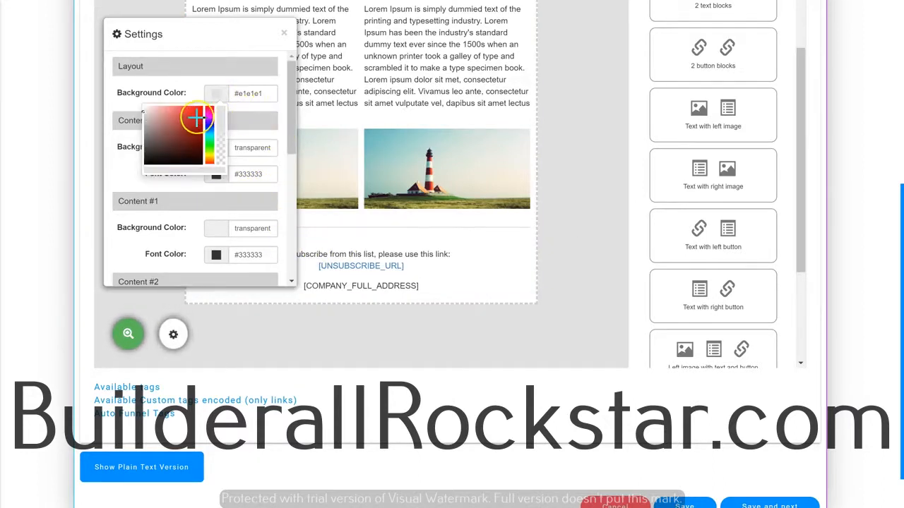
pyautogui.click(196, 118)
pyautogui.moveTo(192, 121); pyautogui.dragTo(177, 143)
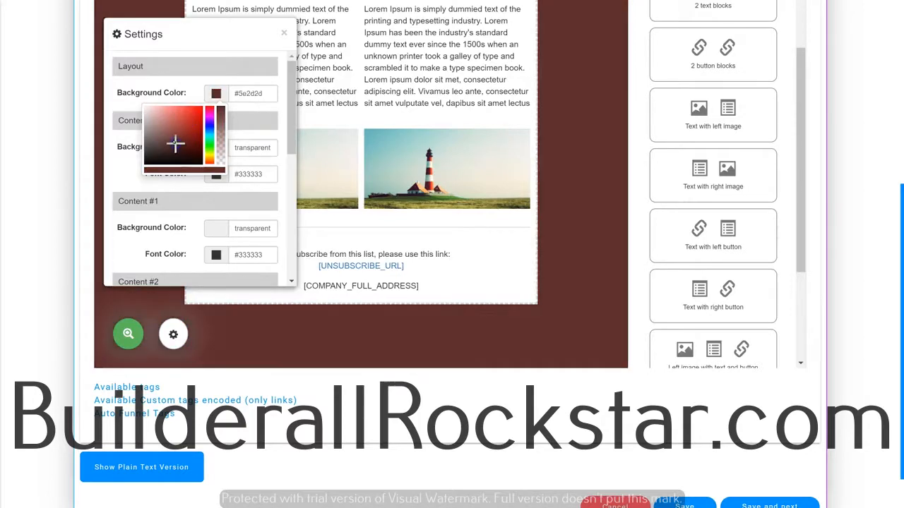
# Set the content body background colour to grey-blue #85adaf
pyautogui.click(252, 147)
pyautogui.scroll(3, 415, 183)
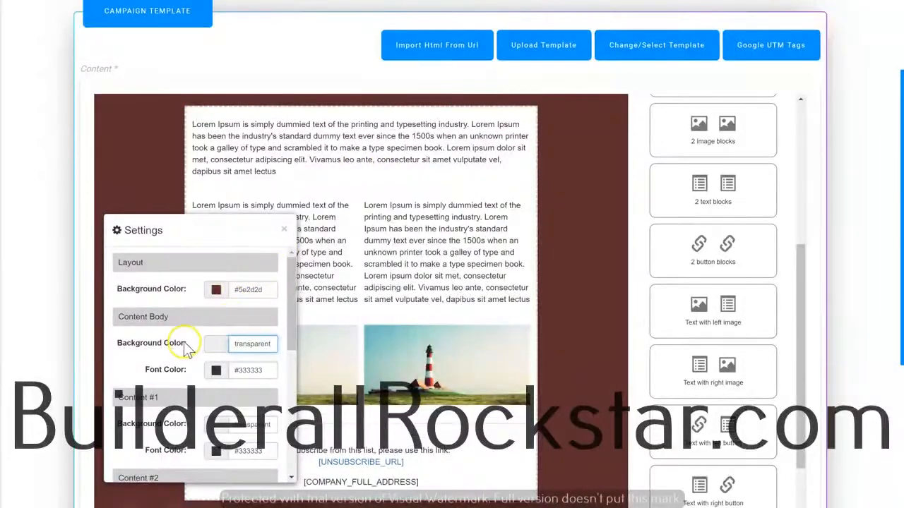
pyautogui.scroll(-1, 222, 347)
pyautogui.click(241, 299)
pyautogui.moveTo(190, 323); pyautogui.dragTo(149, 288)
# Set the content body font colour to a light, near-white shade
pyautogui.scroll(-1, 188, 325)
pyautogui.click(249, 276)
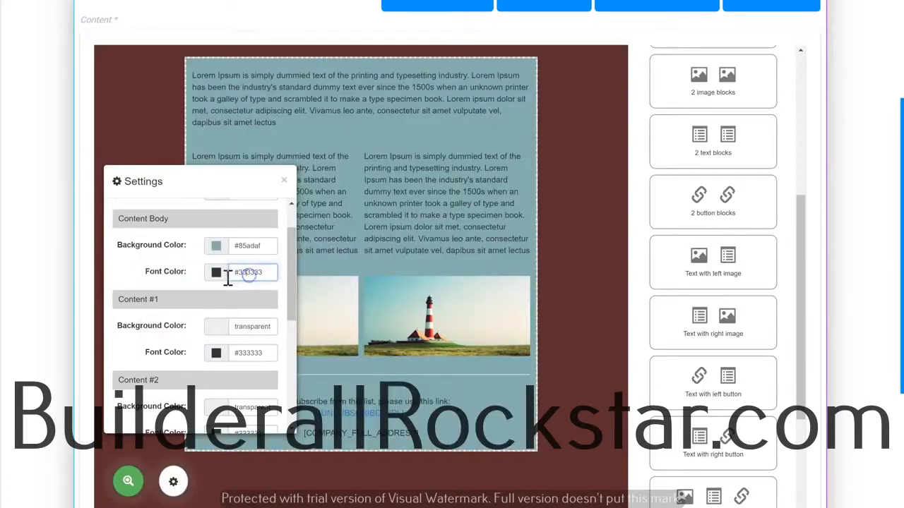
pyautogui.click(218, 276)
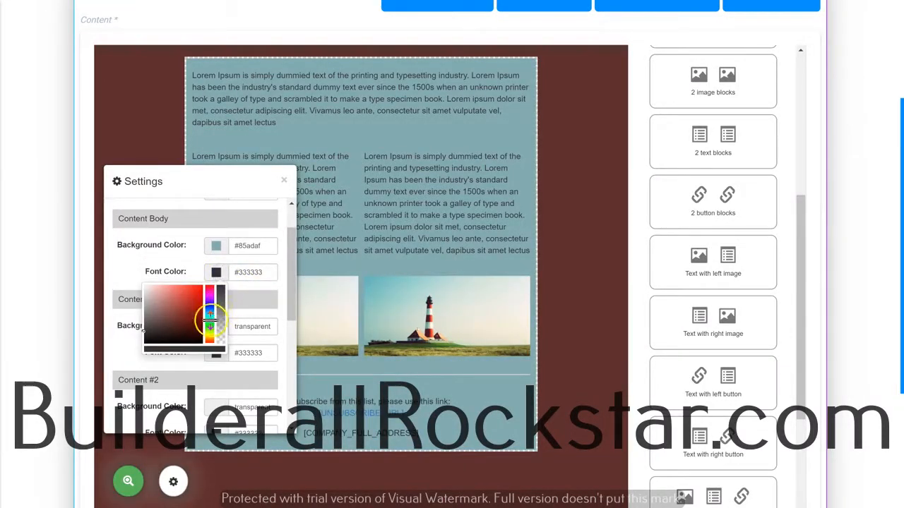
pyautogui.click(185, 314)
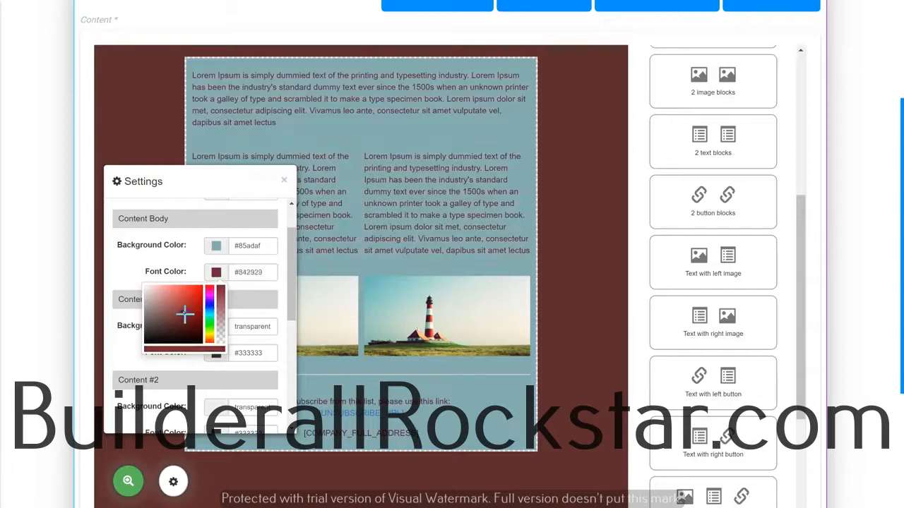
pyautogui.click(207, 315)
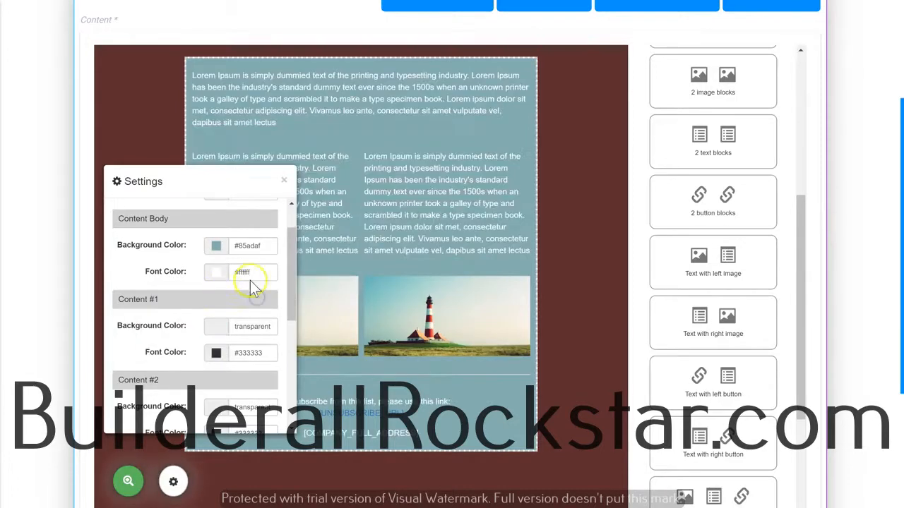
pyautogui.scroll(2, 322, 384)
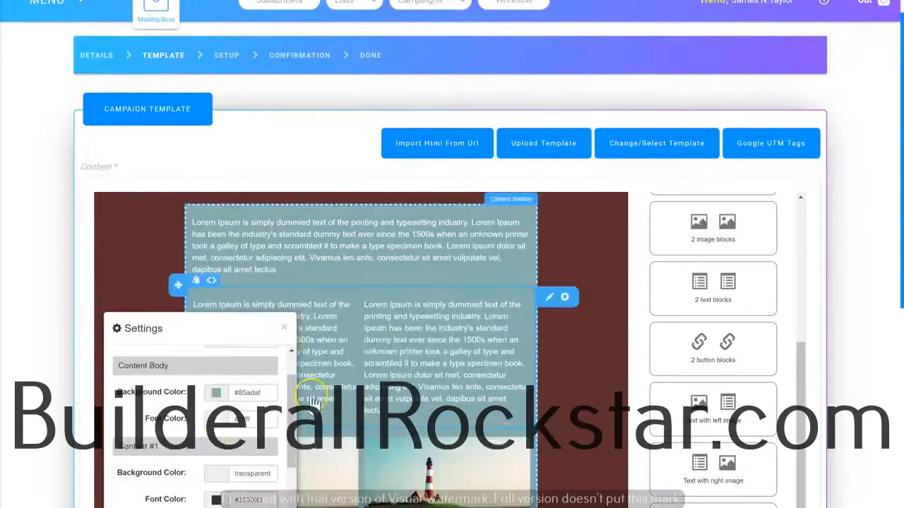
# Set the Content #1 section's background colour to red #ff0000 and its font colour to white #ffffff
pyautogui.scroll(-3, 219, 432)
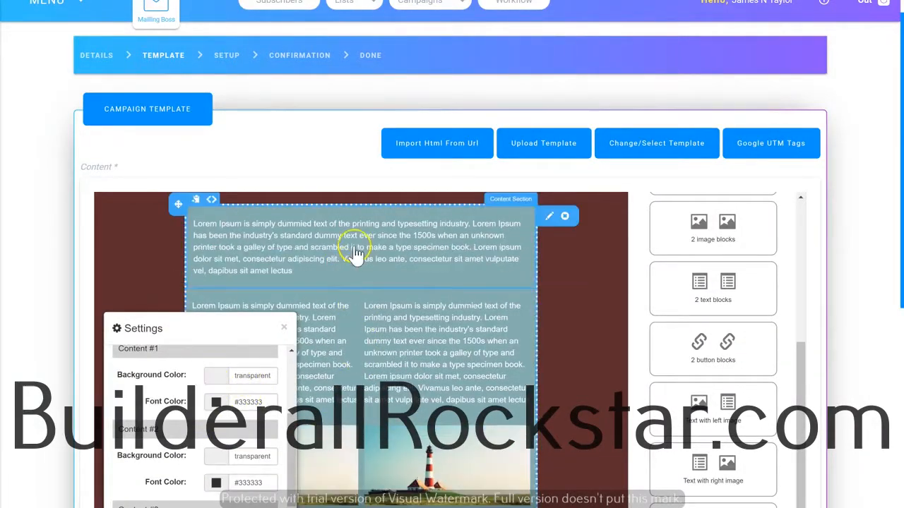
pyautogui.click(243, 379)
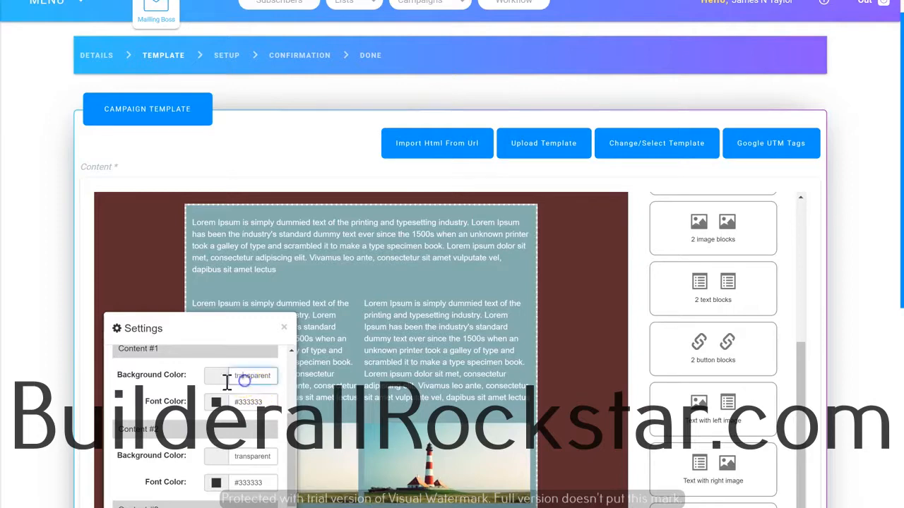
pyautogui.click(215, 378)
pyautogui.moveTo(199, 394); pyautogui.dragTo(184, 387)
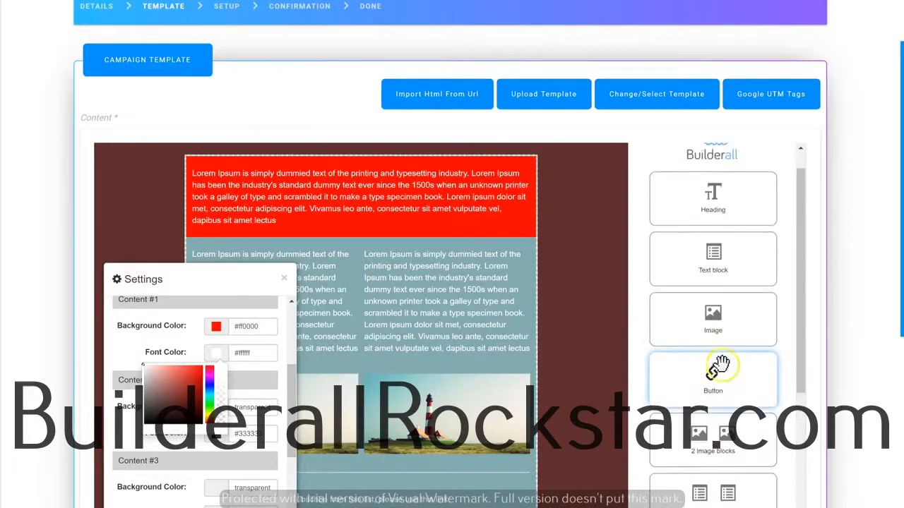
# Add a heading block at the top of the email, above the red text section
pyautogui.scroll(2, 720, 367)
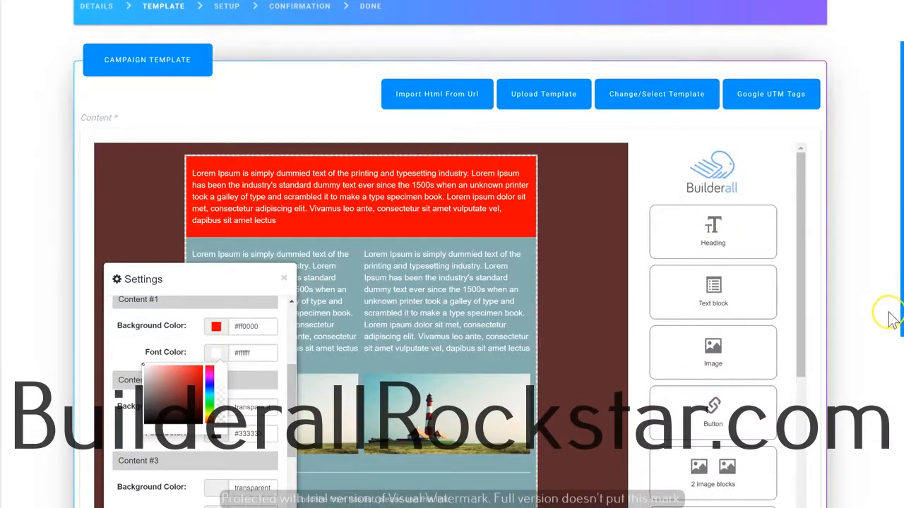
pyautogui.scroll(-1, 876, 326)
pyautogui.moveTo(717, 178); pyautogui.dragTo(296, 135)
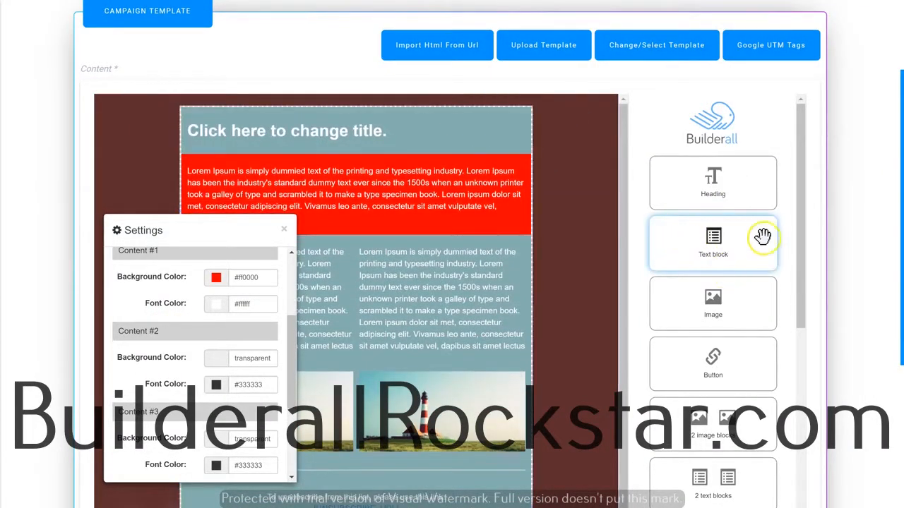
# Look over the remaining content blocks, save the email template and continue to the confirmation stage
pyautogui.scroll(-1, 716, 248)
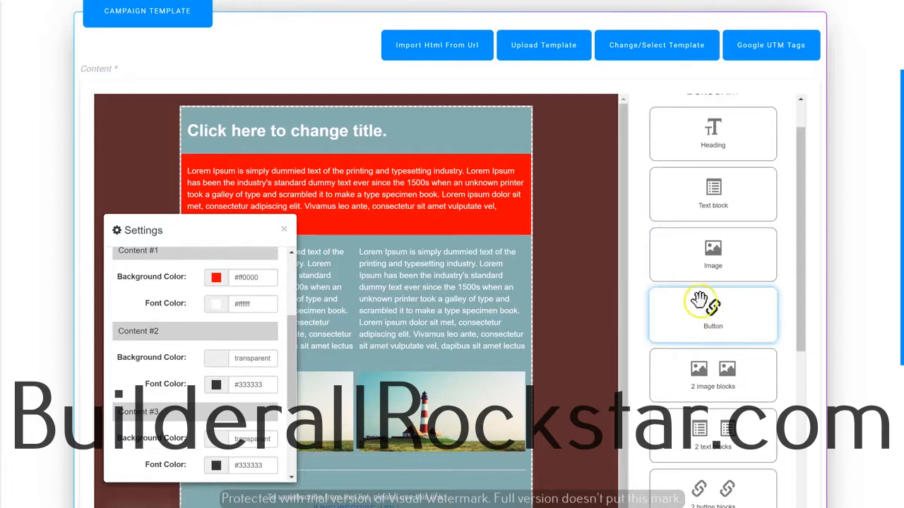
pyautogui.scroll(-6, 699, 302)
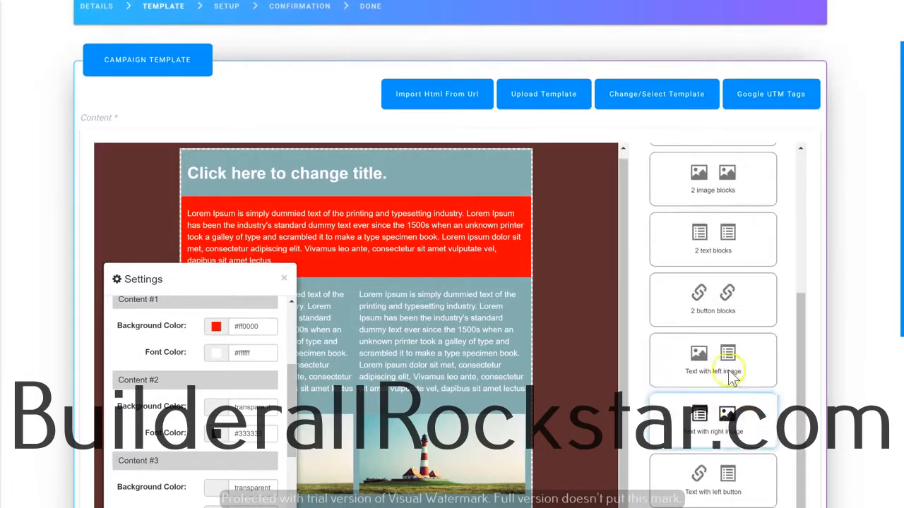
pyautogui.scroll(-5, 738, 375)
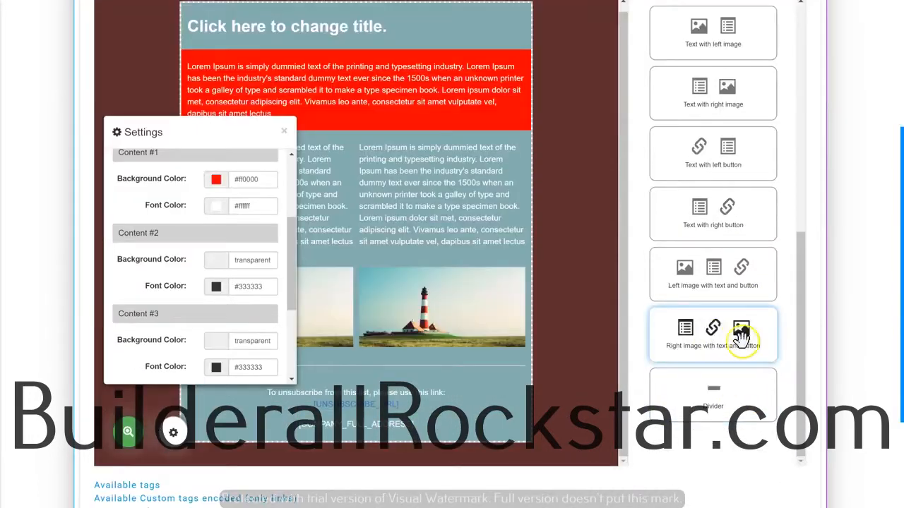
pyautogui.scroll(-3, 581, 303)
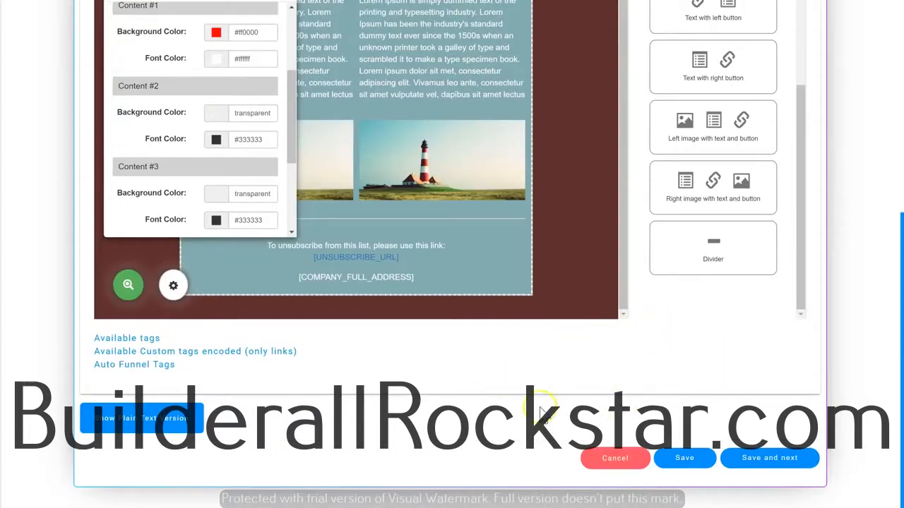
pyautogui.click(763, 469)
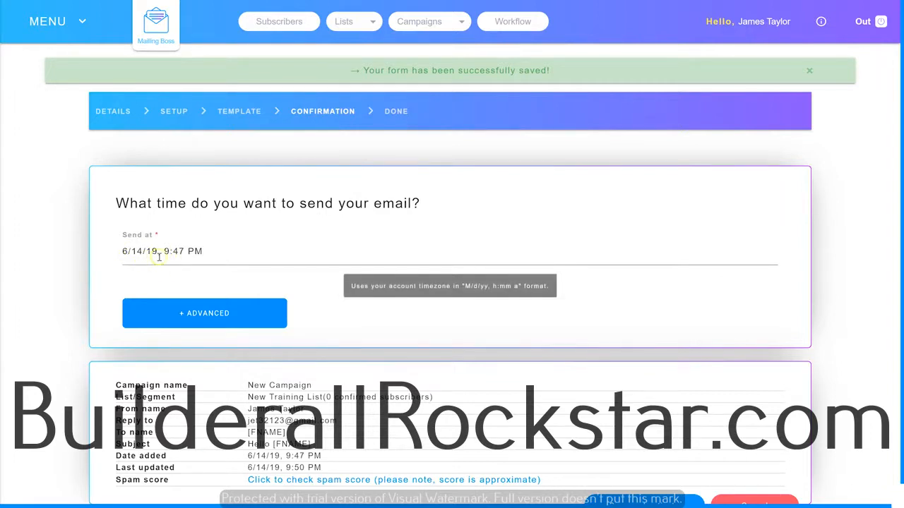
# Inspect the campaign's Send at date and time, and check its approximate spam score
pyautogui.click(143, 256)
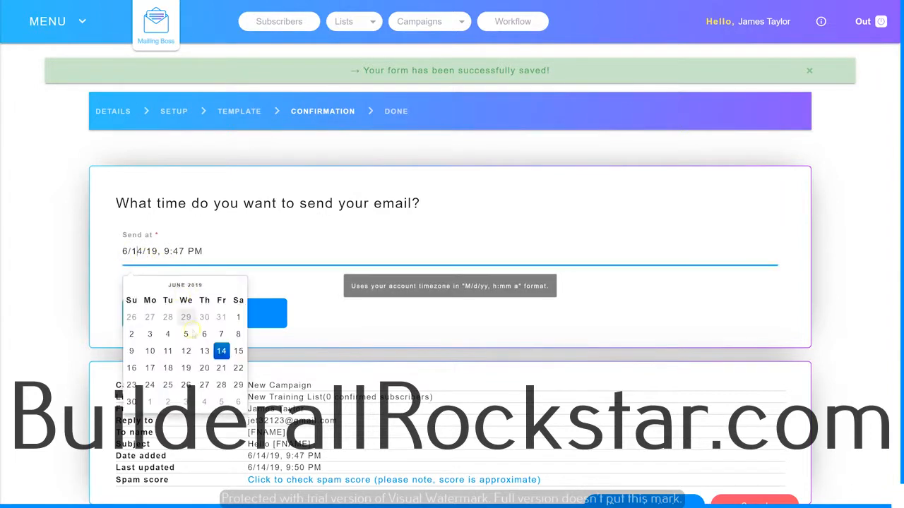
pyautogui.click(181, 249)
pyautogui.scroll(-1, 213, 267)
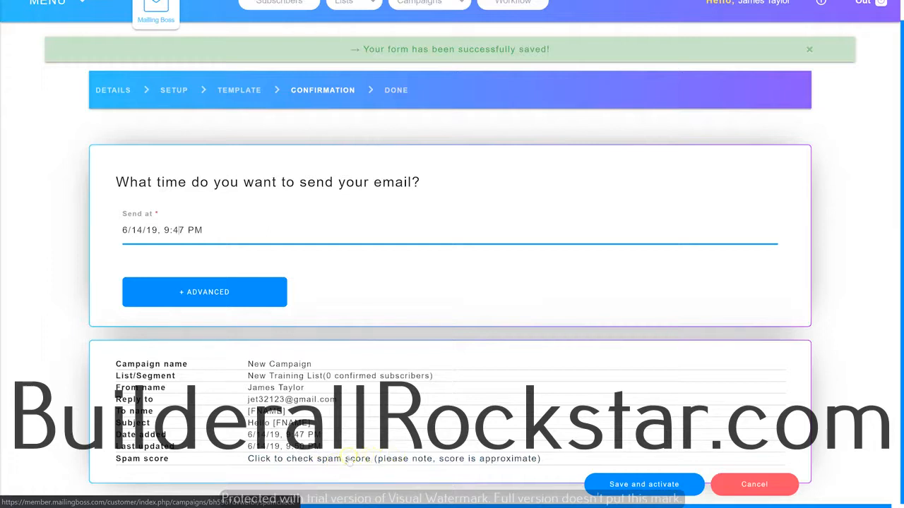
pyautogui.click(380, 459)
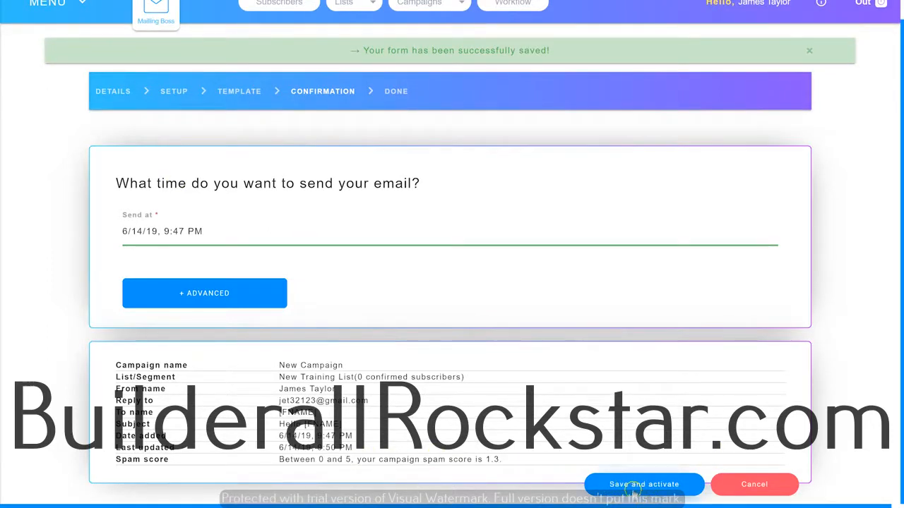
# Save and activate the campaign
pyautogui.click(634, 486)
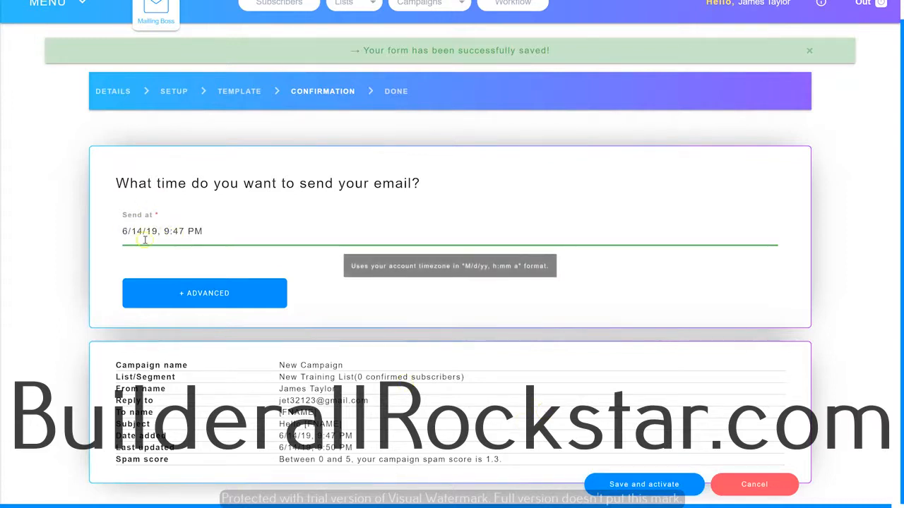
pyautogui.scroll(1, 152, 243)
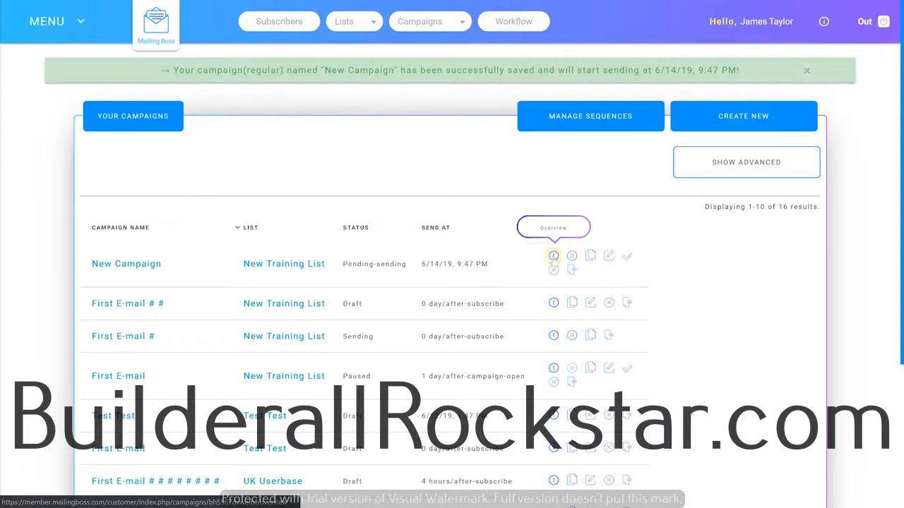
# Open the overview of the "First E-mail #" campaign and review its sent, open, click, bounce and unsubscribe rates
pyautogui.click(554, 257)
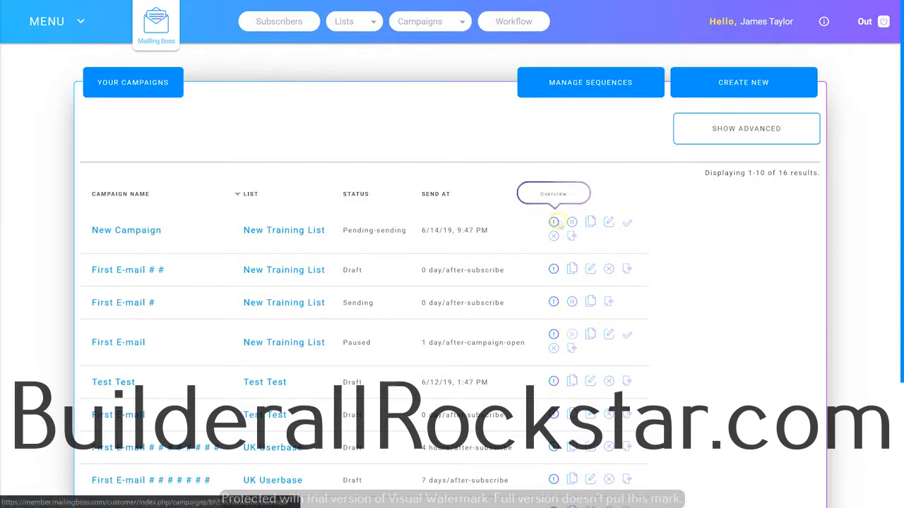
pyautogui.click(554, 302)
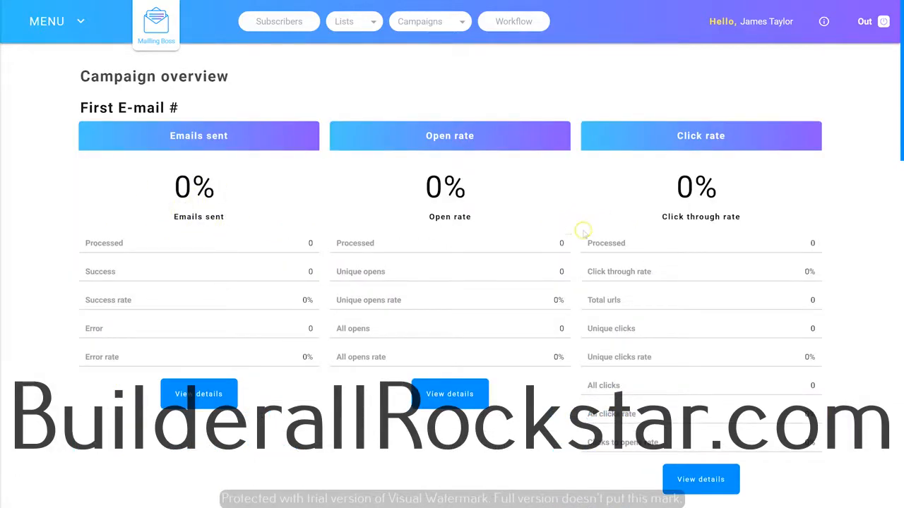
pyautogui.scroll(-4, 583, 231)
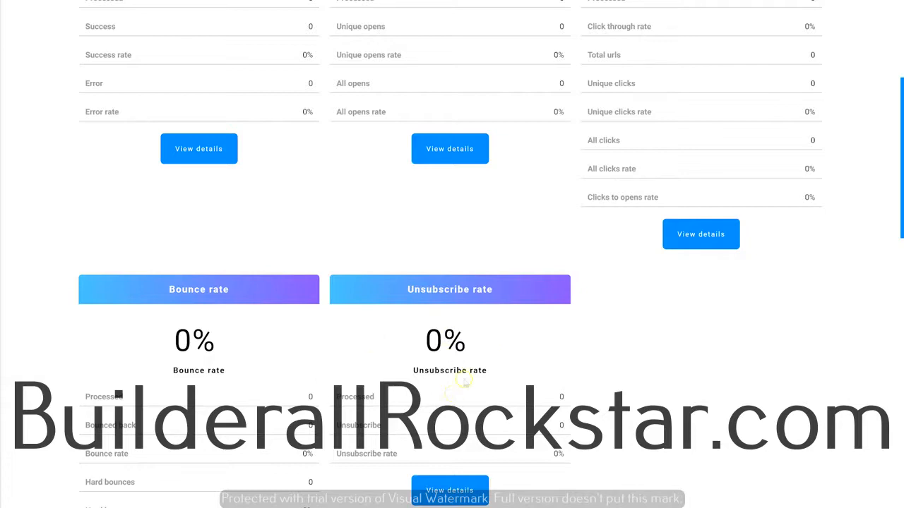
pyautogui.scroll(-1, 464, 380)
pyautogui.scroll(3, 520, 309)
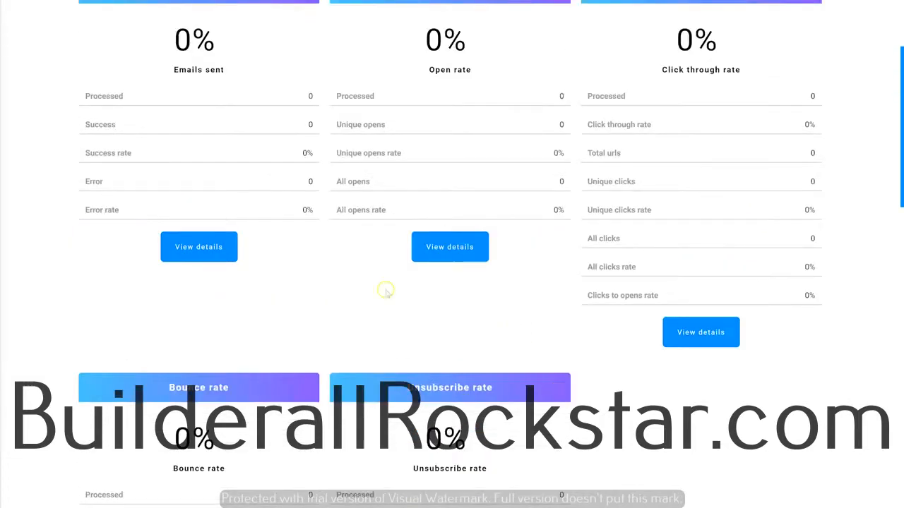
# Examine the campaign overview details, including type, list, sender, subject and activation date
pyautogui.scroll(-10, 375, 240)
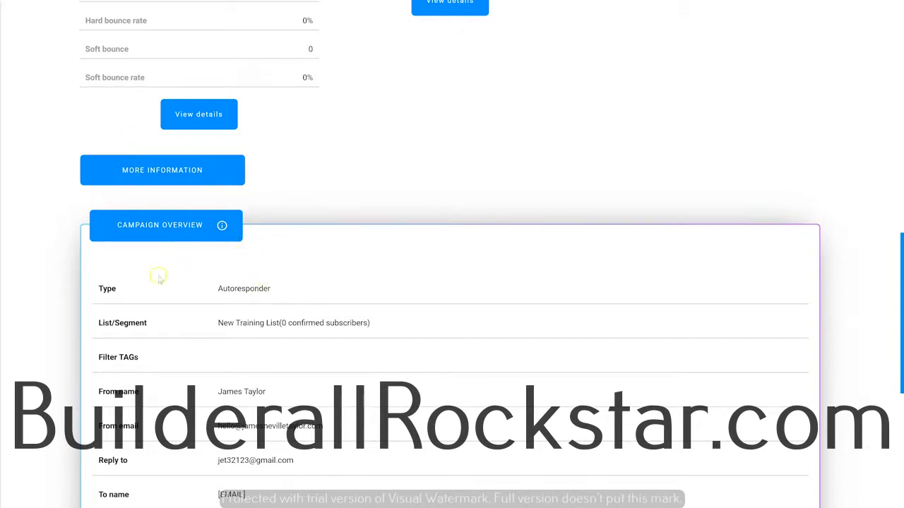
pyautogui.scroll(-1, 200, 296)
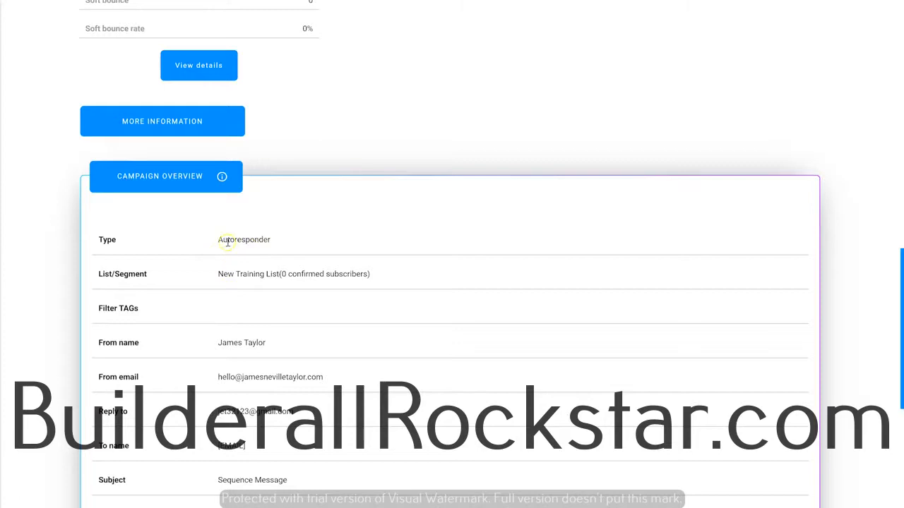
pyautogui.scroll(-2, 246, 260)
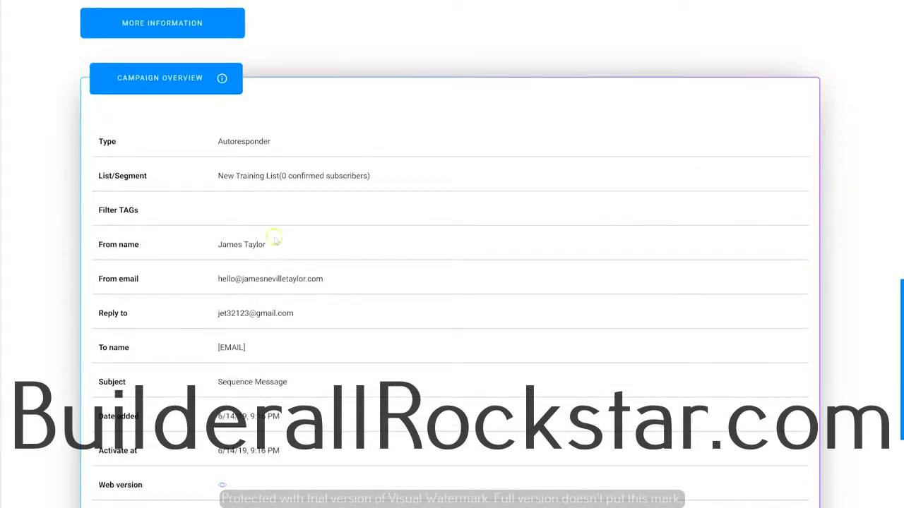
pyautogui.scroll(-4, 299, 283)
pyautogui.scroll(3, 324, 329)
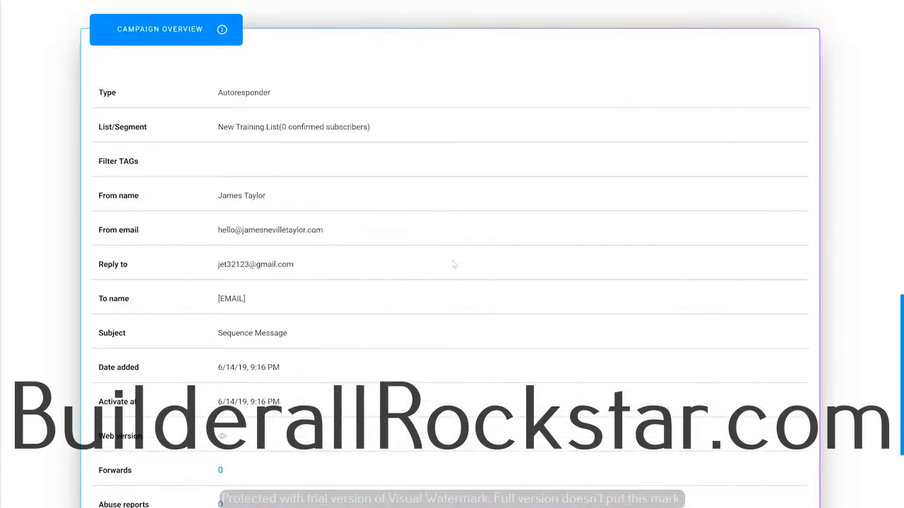